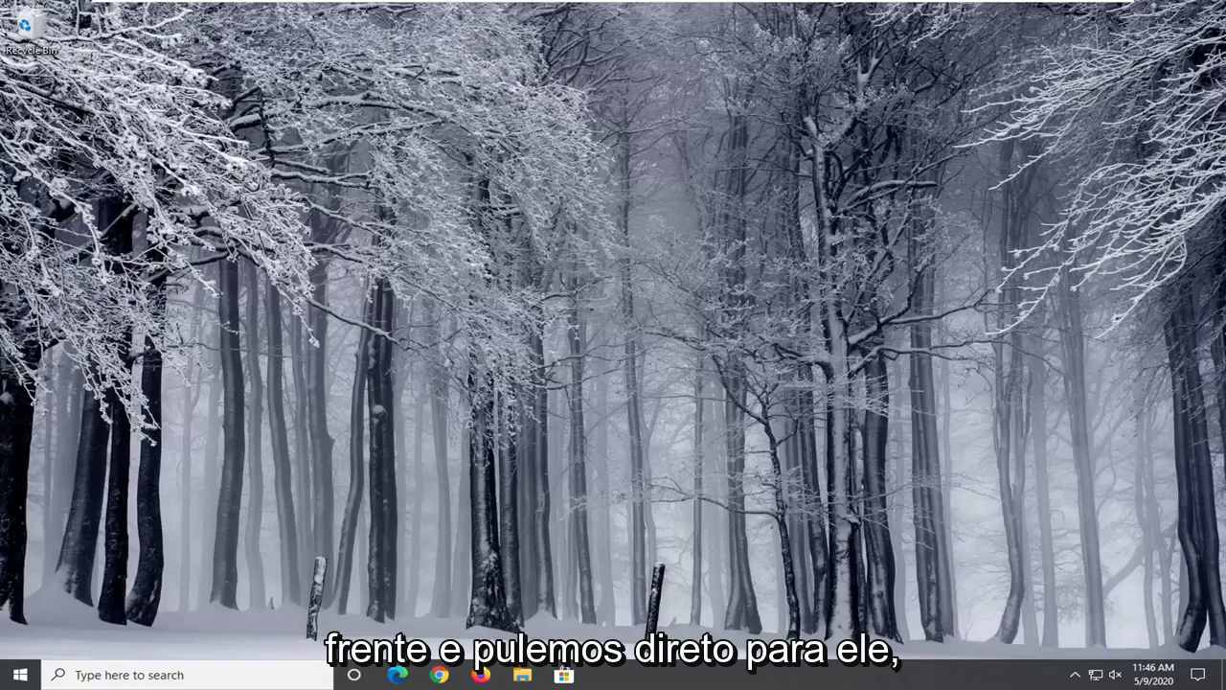
Search for 'control panel' from the Start menu and open Control Panel
left_click(10, 670)
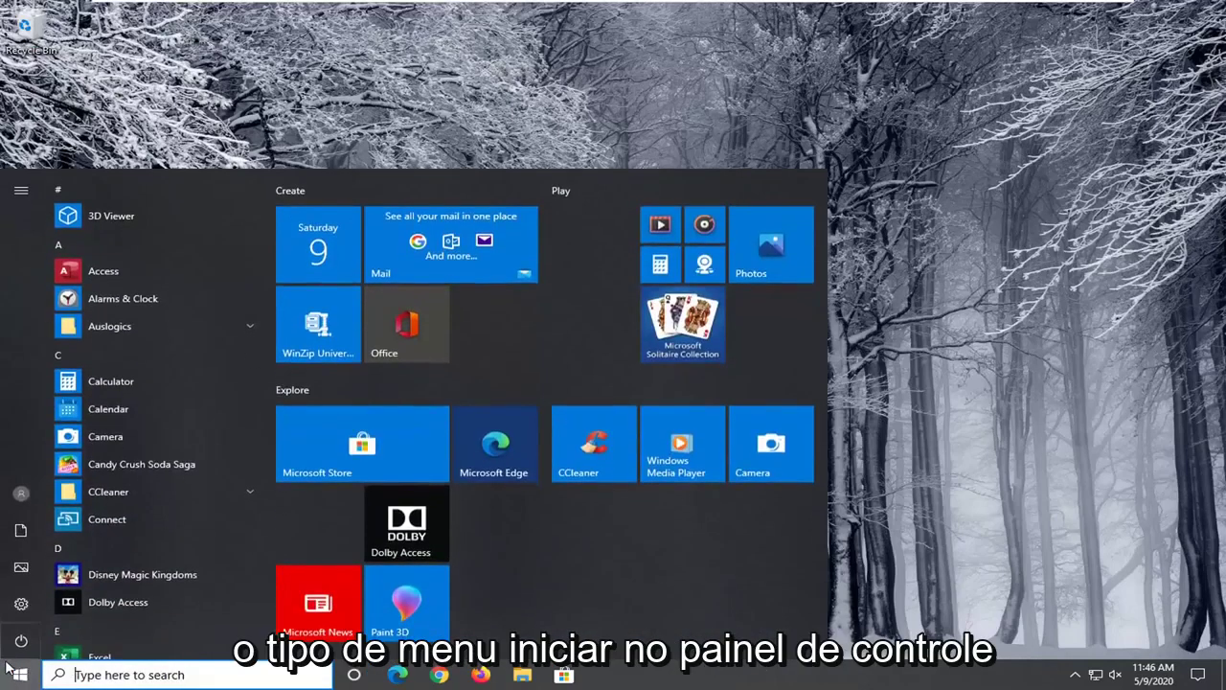
type("contrl")
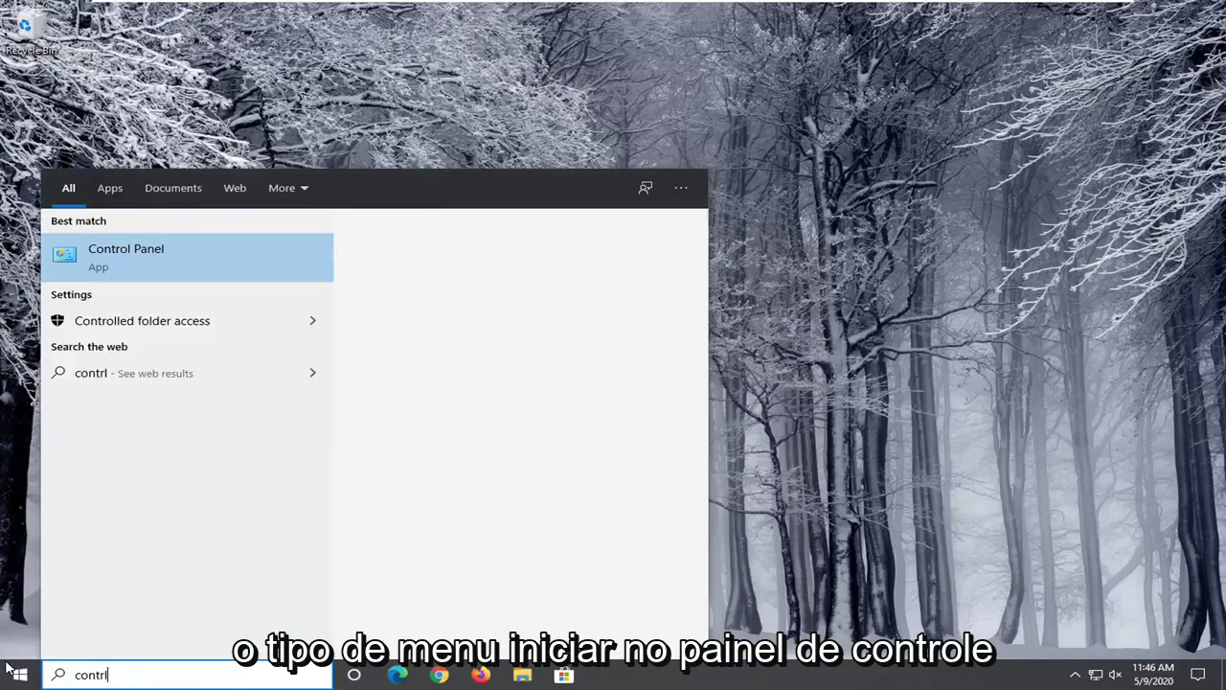
key("BackSpace")
type("ol panel")
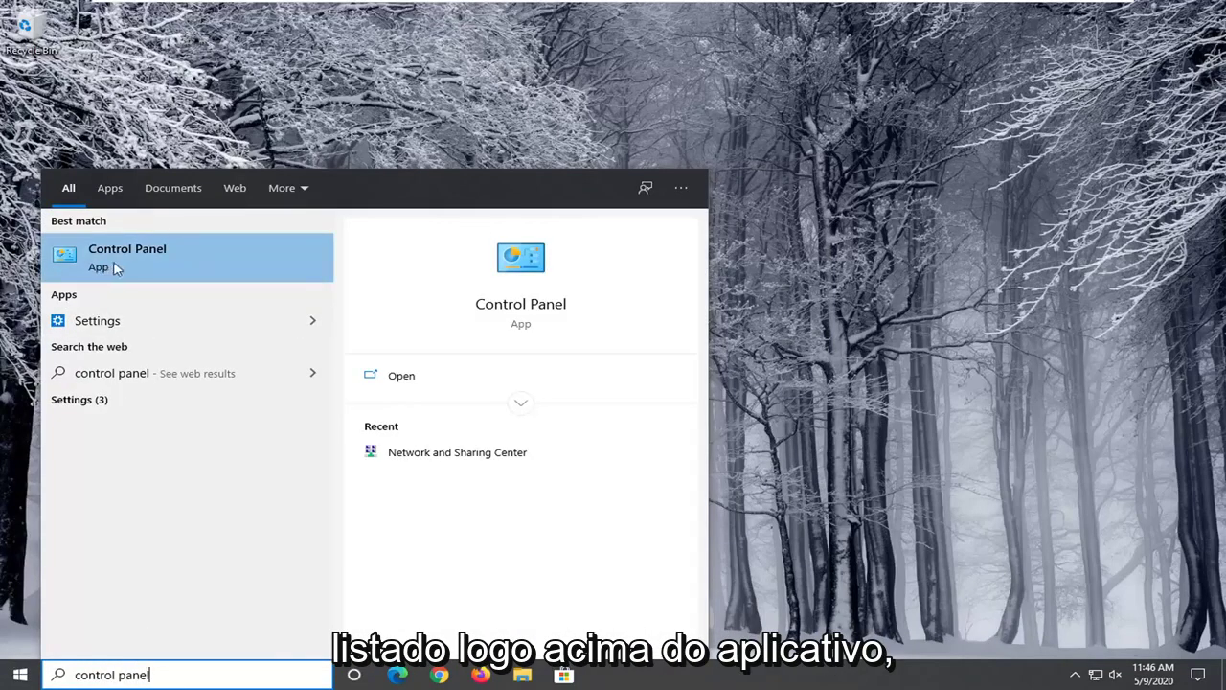
left_click(172, 262)
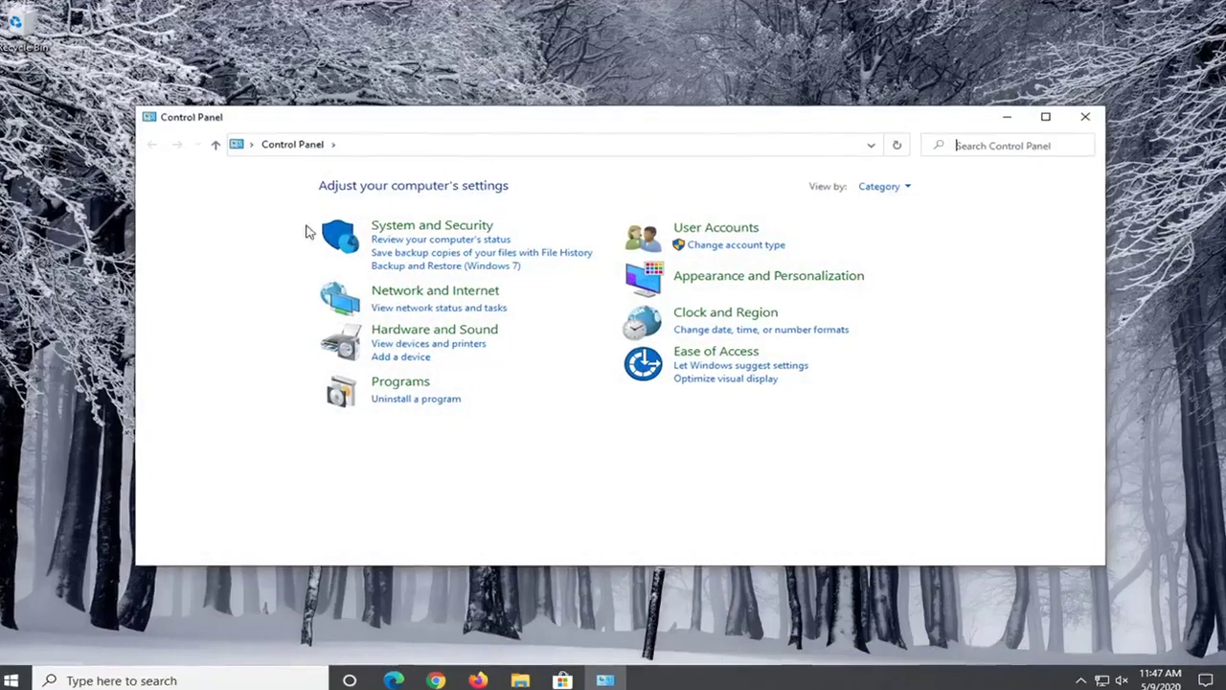
View Control Panel as Large icons and open the High performance plan's advanced power settings
left_click(880, 186)
left_click(881, 223)
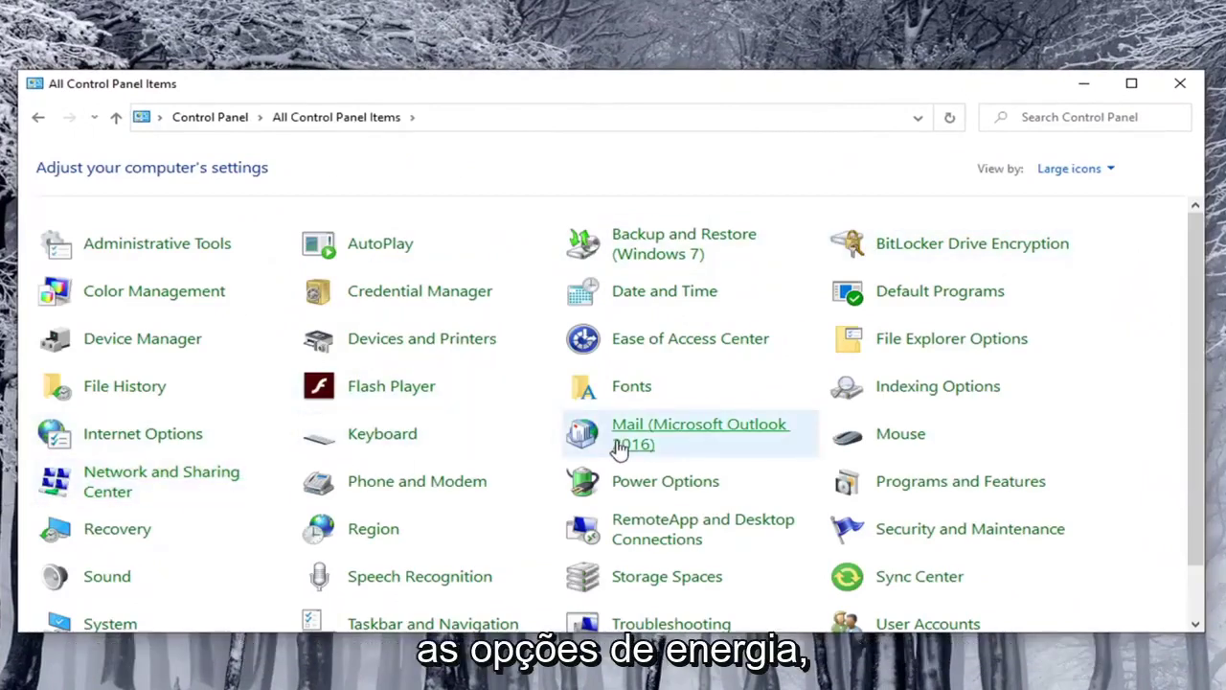
left_click(662, 480)
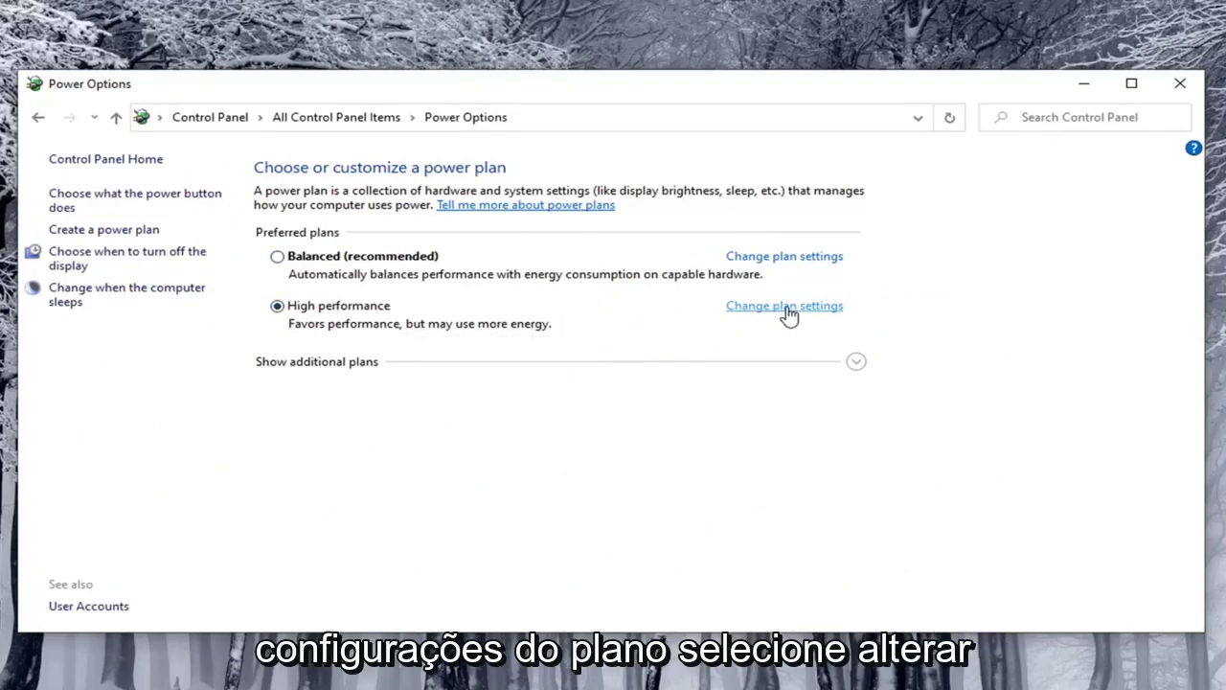
left_click(784, 307)
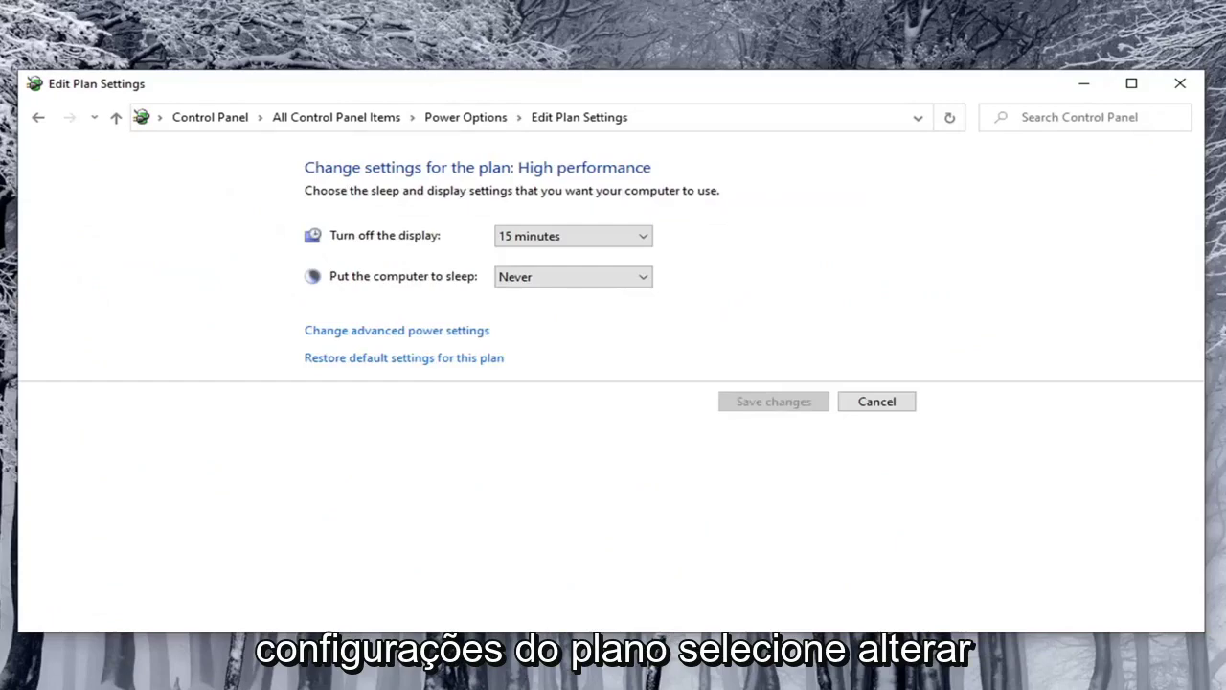
left_click(347, 332)
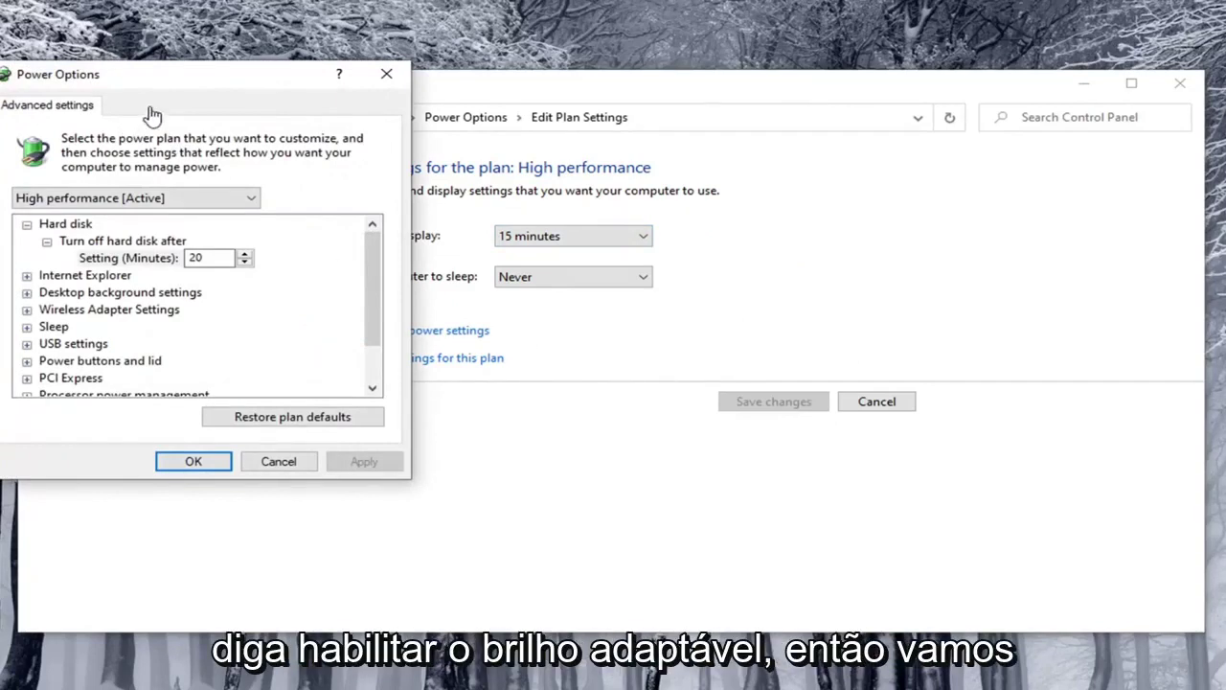
Centre the advanced power settings dialog and scroll down to the Display category
left_click_drag(271, 87, 654, 120)
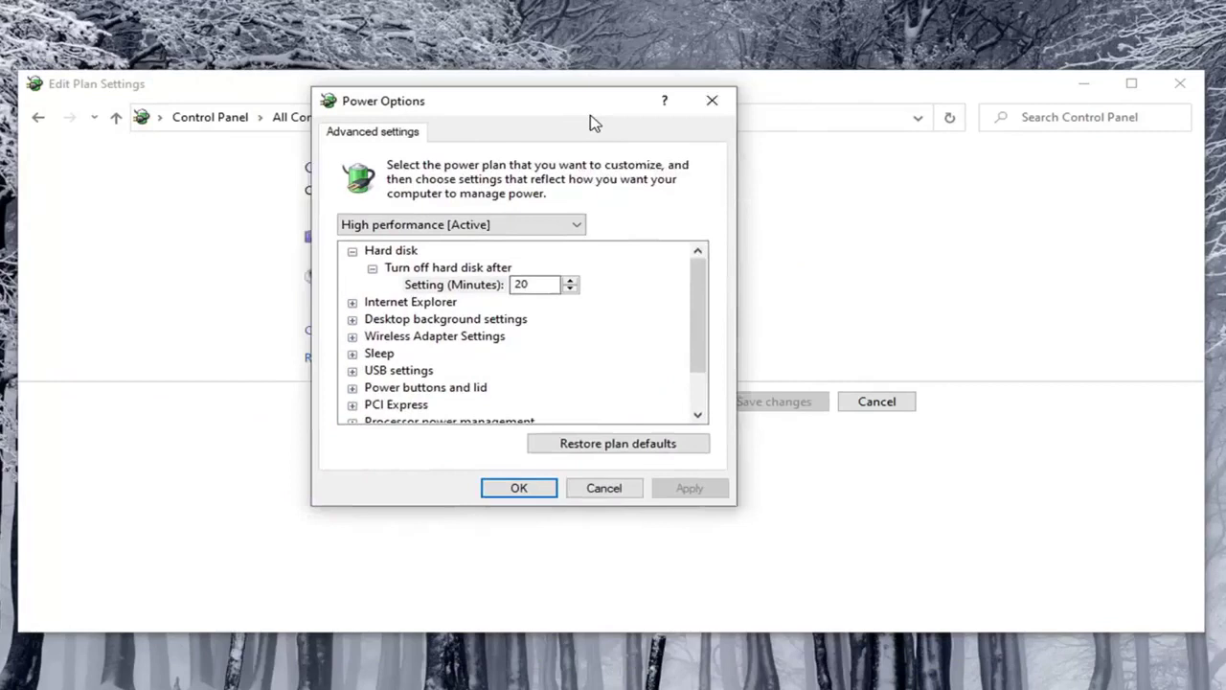
scroll(659, 316, "down", 1)
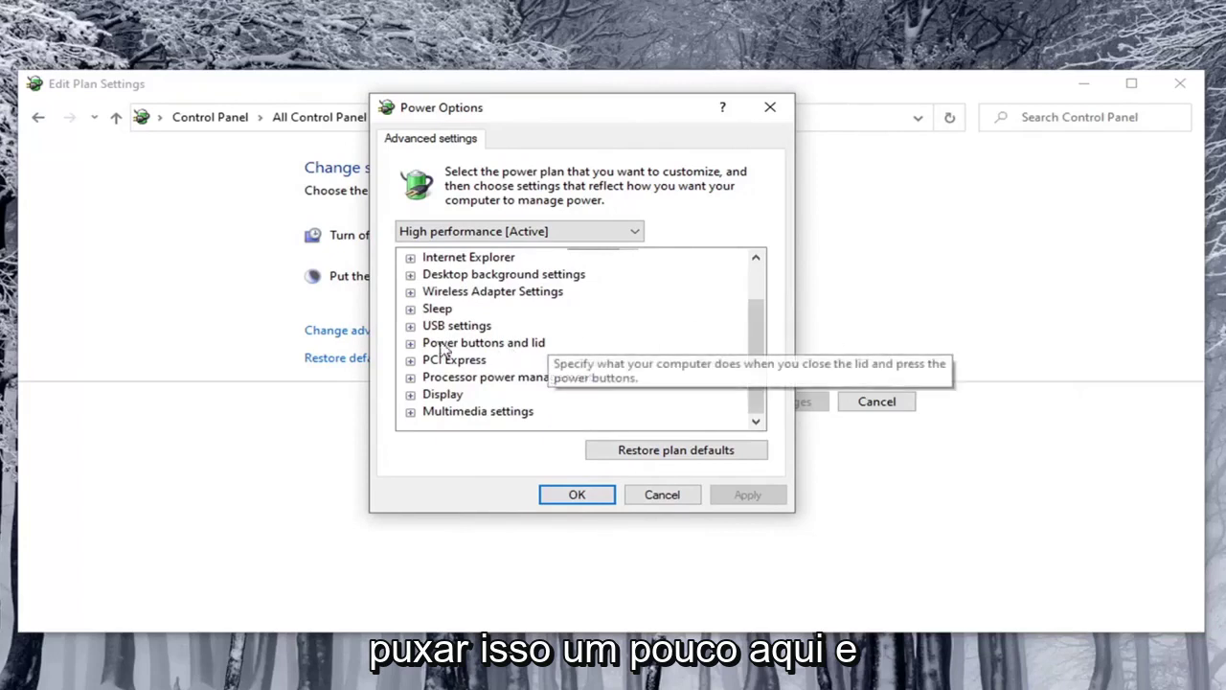
Expand Display to review its turn-off timer setting, then close the advanced settings with OK
left_click(410, 394)
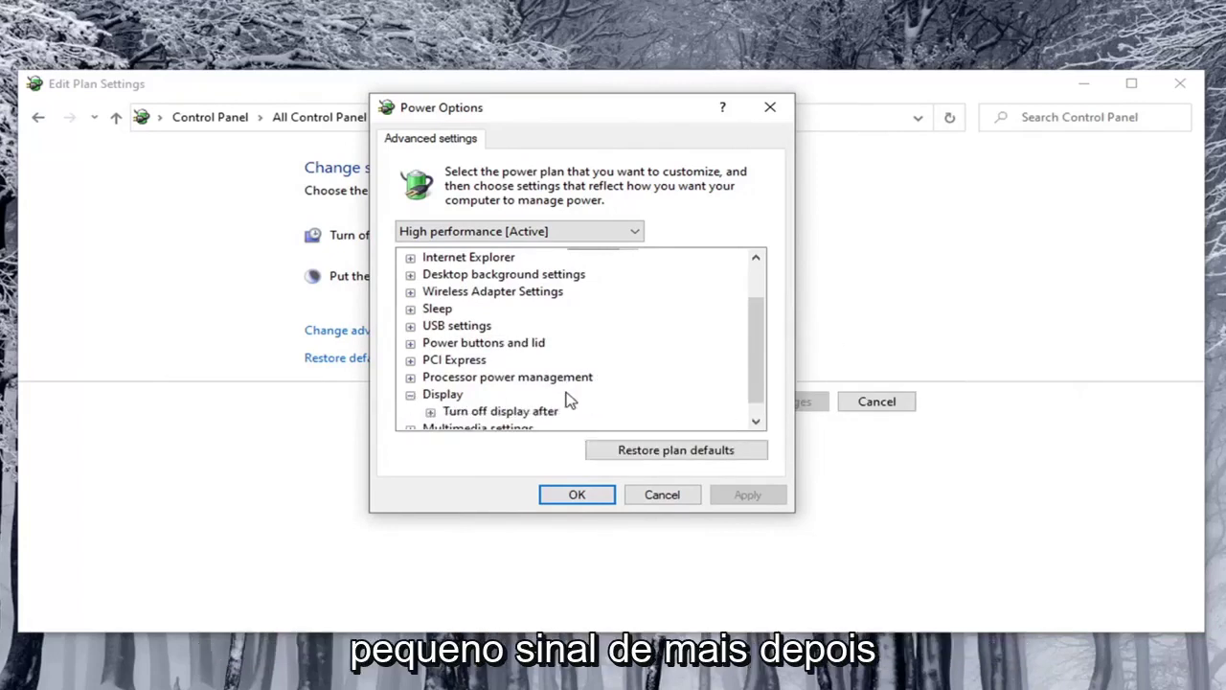
scroll(566, 397, "down", 1)
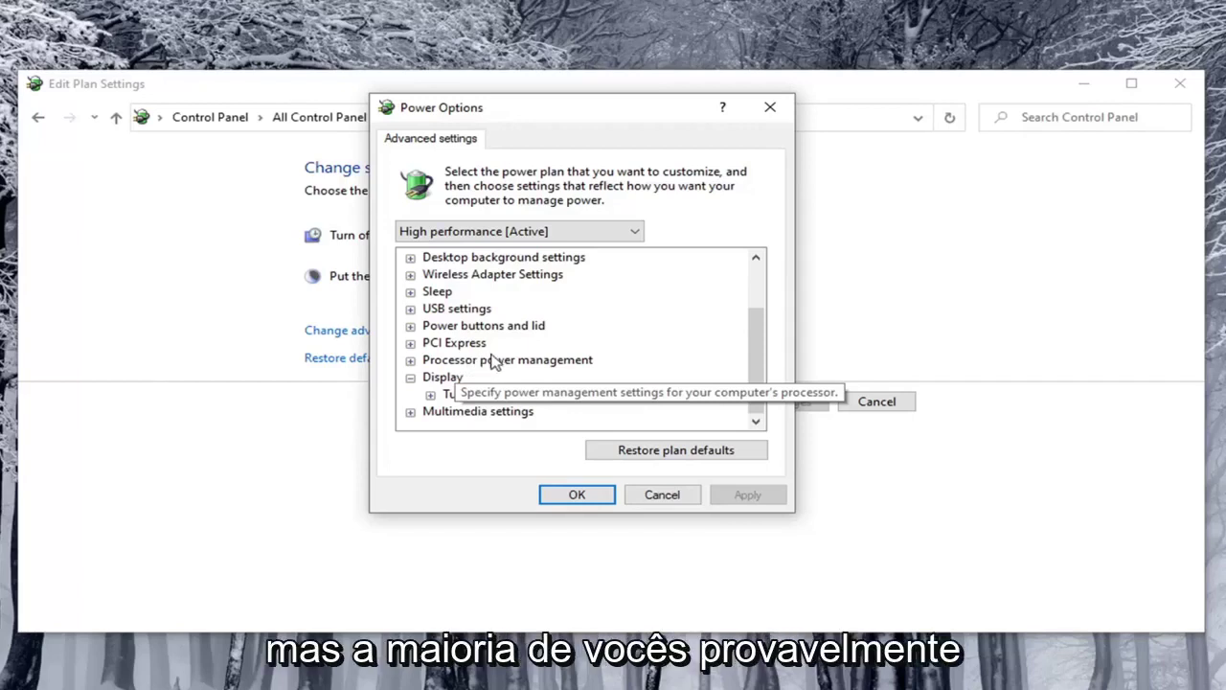
left_click(411, 377)
left_click(411, 395)
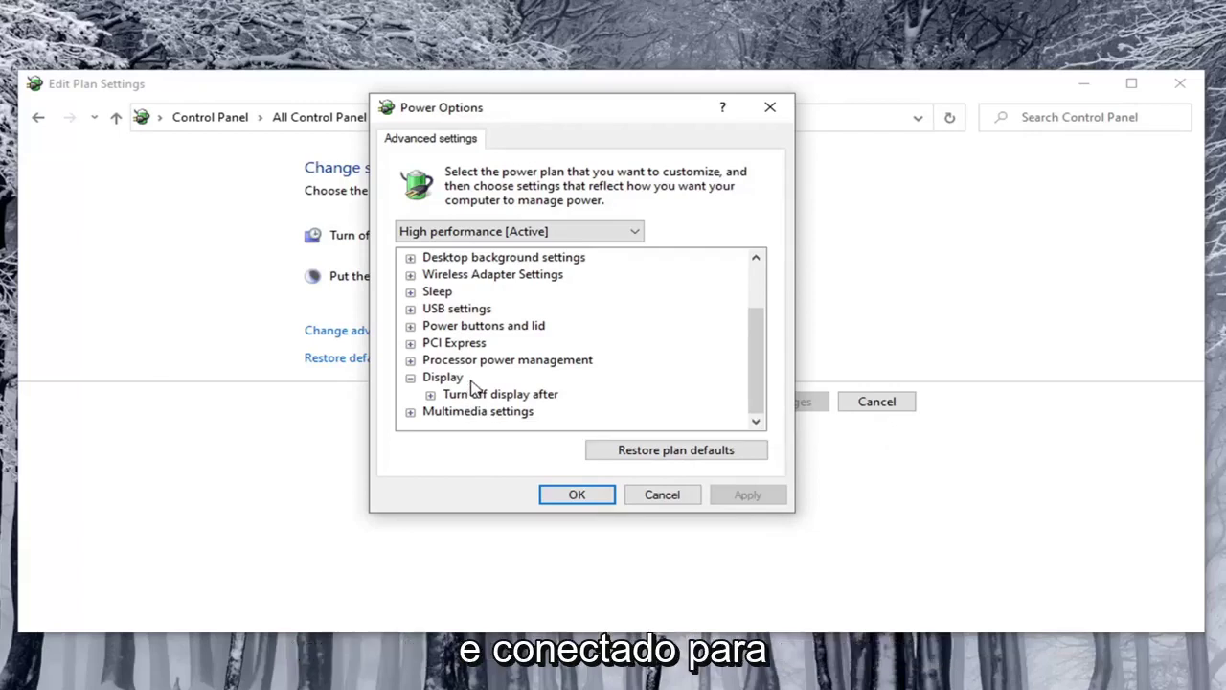
left_click(568, 500)
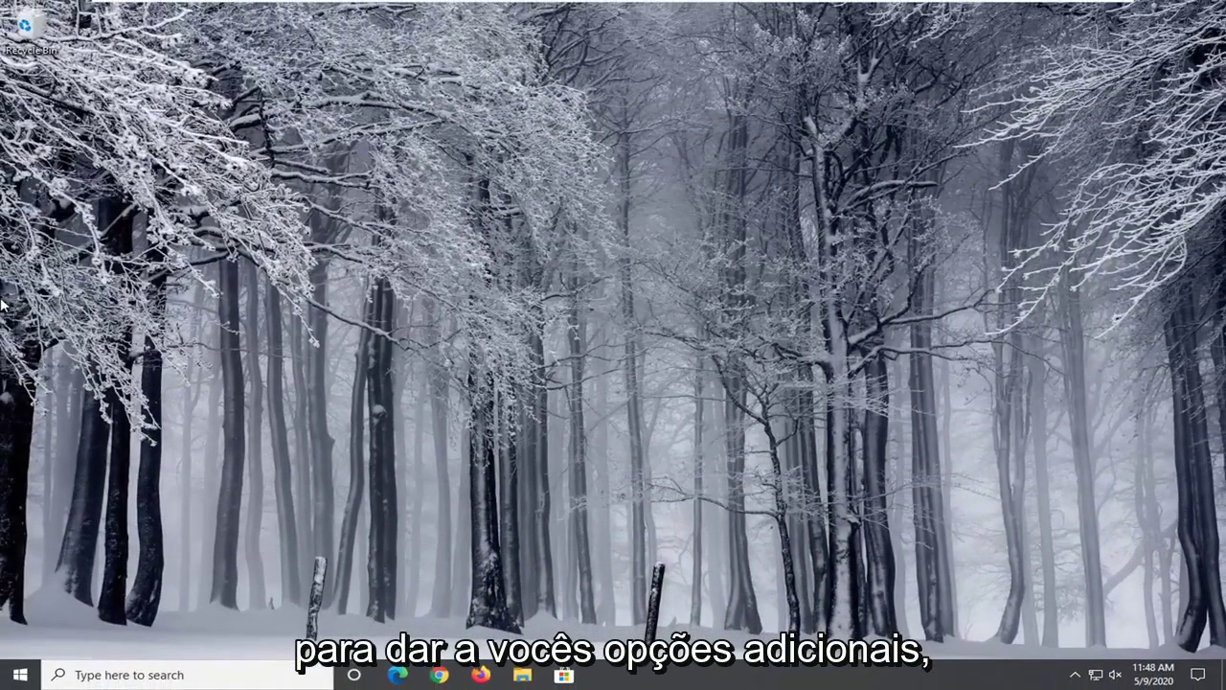
Launch Command Prompt as administrator via 'cmd' search and approve the UAC prompt
left_click(15, 678)
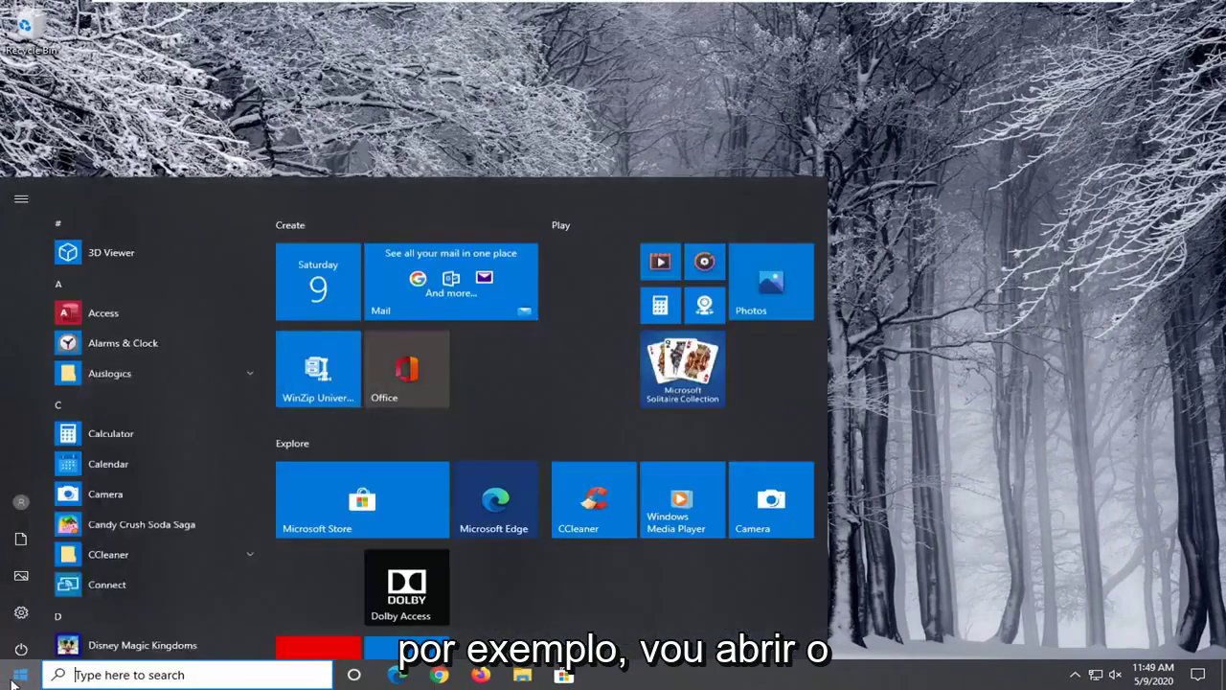
type("cmd")
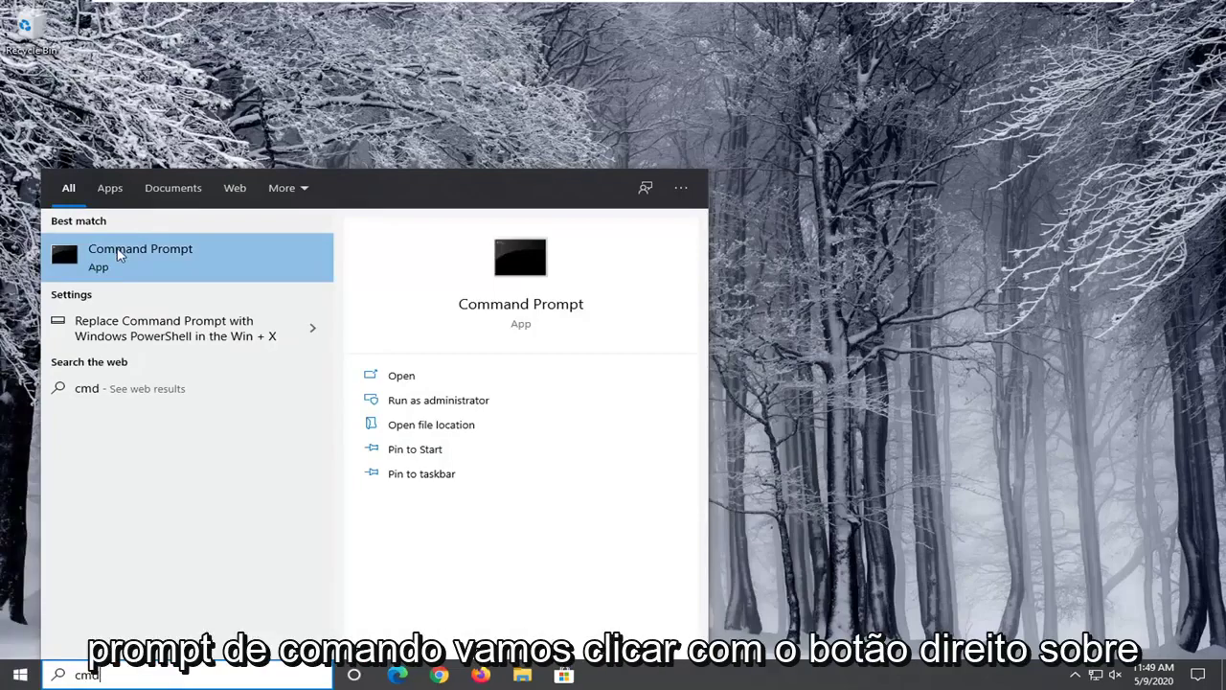
right_click(120, 254)
left_click(159, 265)
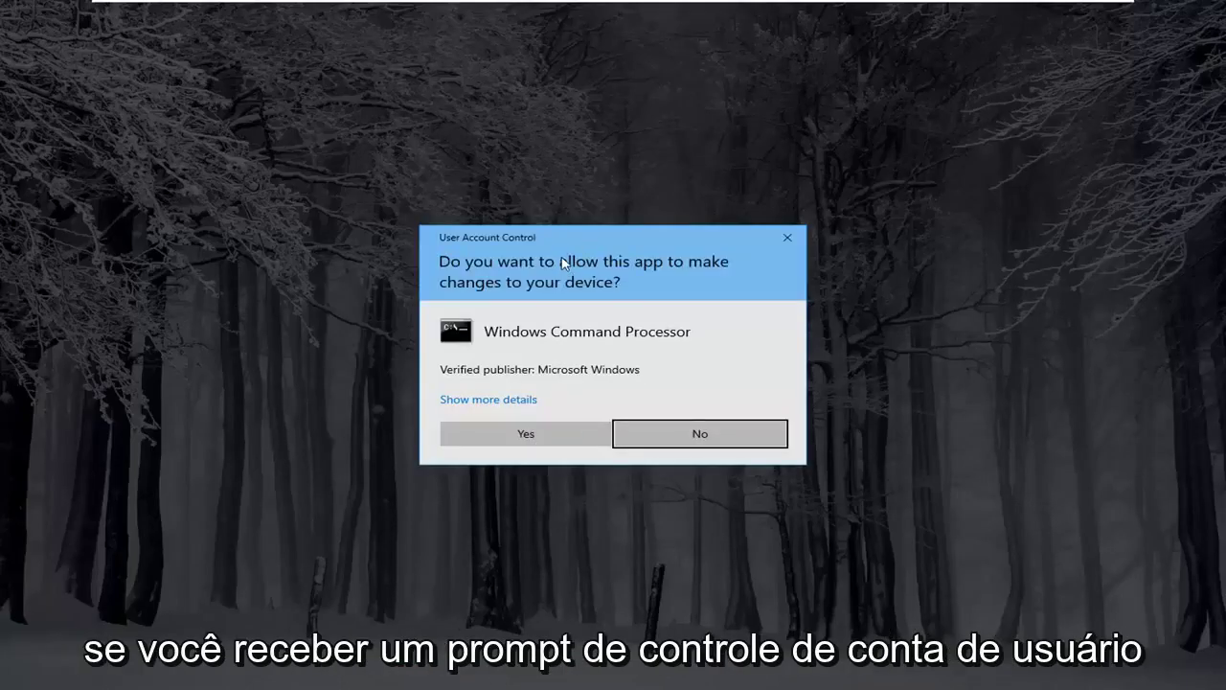
left_click(526, 433)
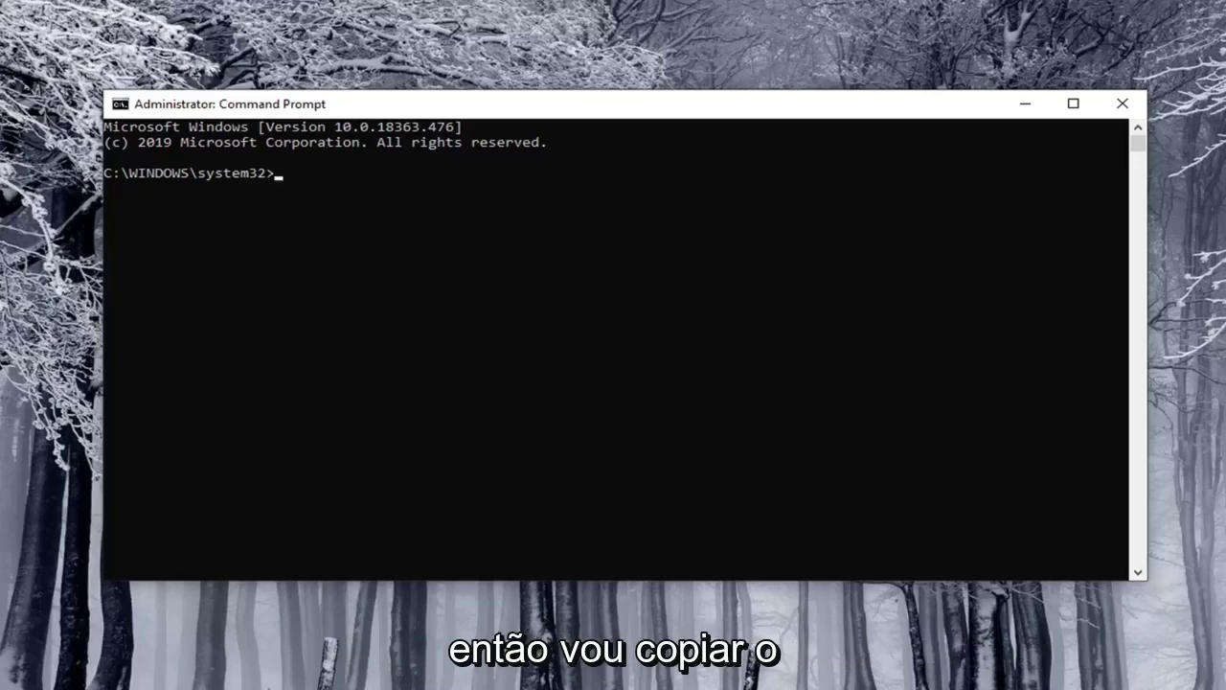
mouse_move(667, 108)
left_mouse_down()
mouse_move(704, 96)
mouse_move(616, 91)
left_mouse_up()
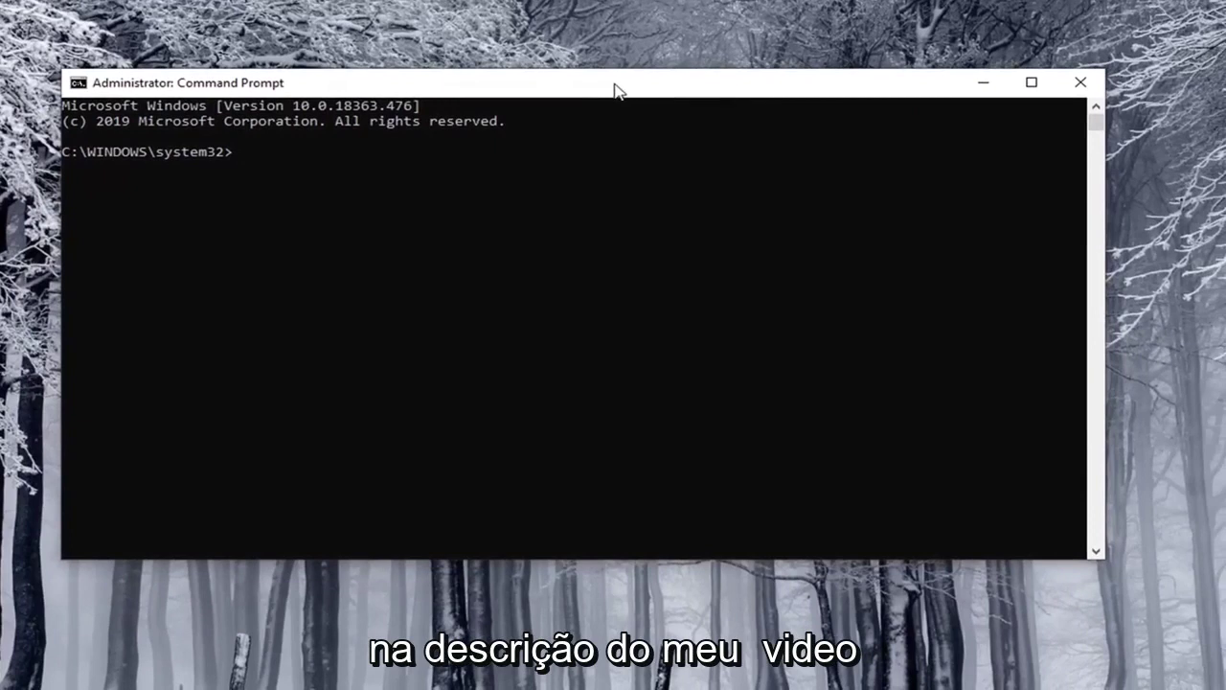
Run powercfg setdcvalueindex and setacvalueindex commands setting adaptive brightness to 0
right_click(616, 91)
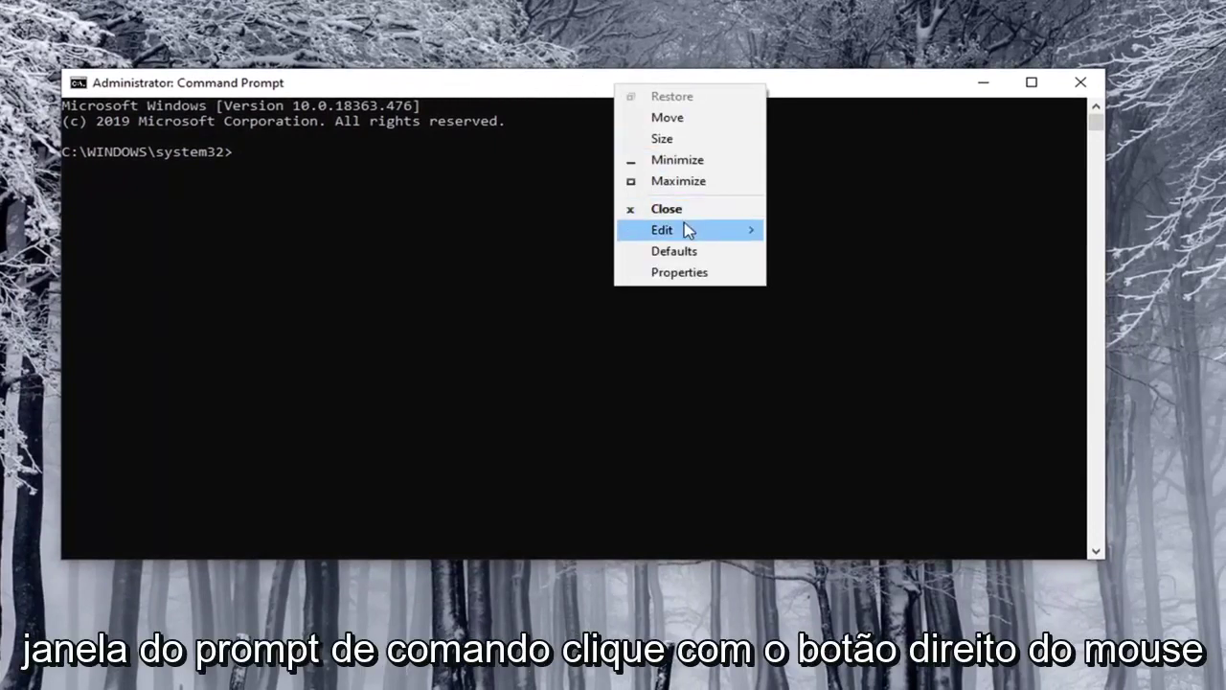
mouse_move(662, 230)
left_click(800, 272)
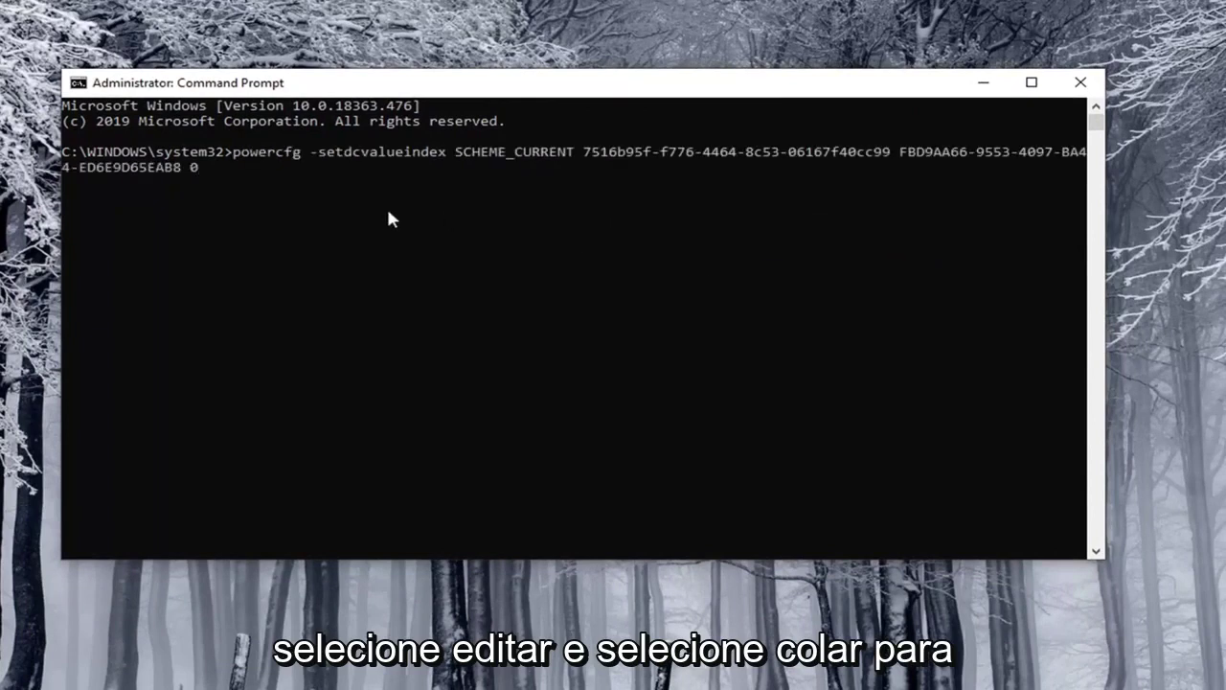
key("Return")
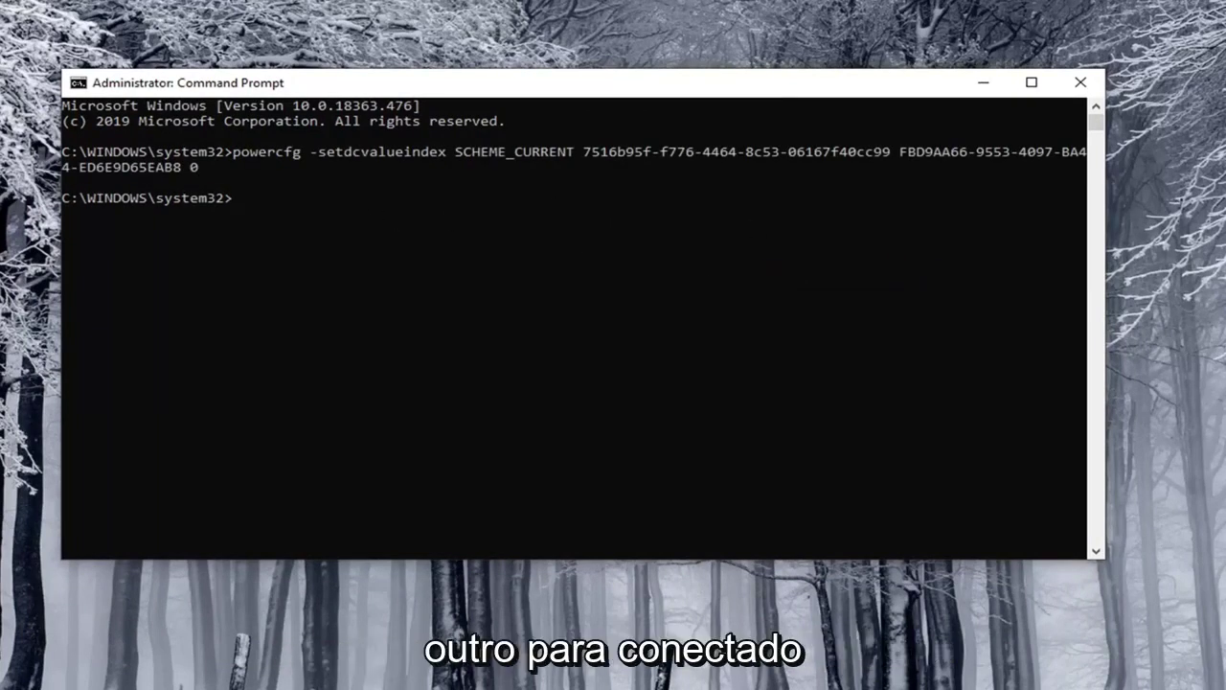
right_click(512, 86)
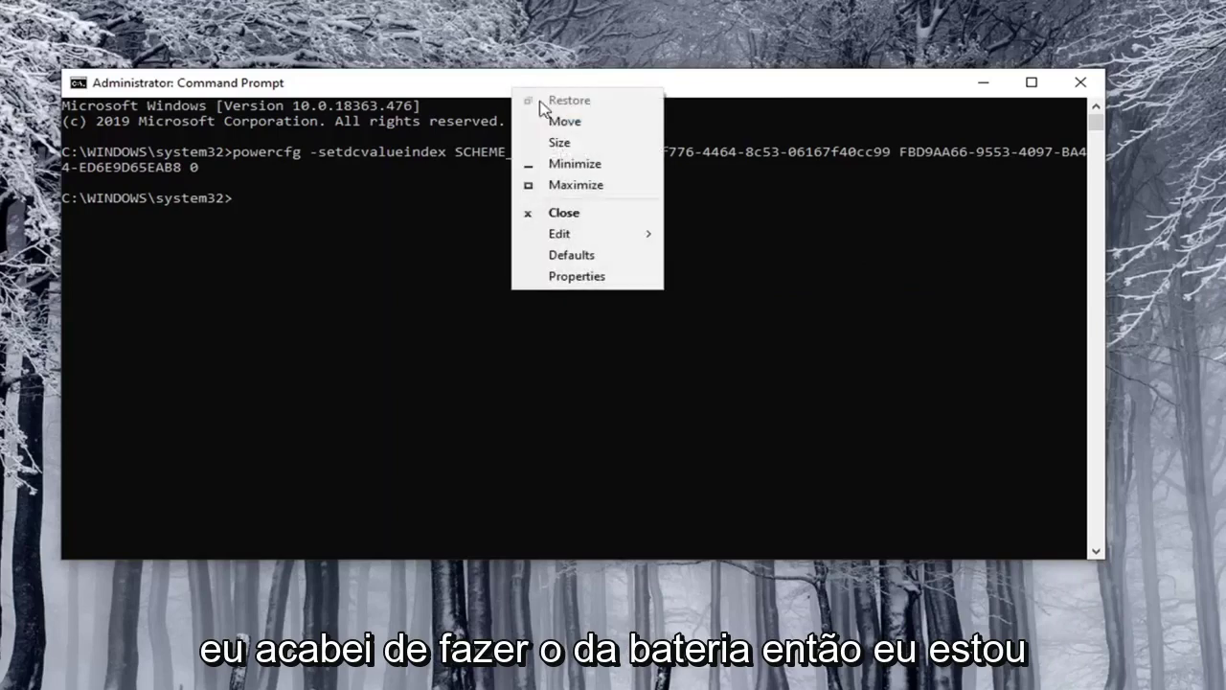
mouse_move(560, 234)
left_click(708, 275)
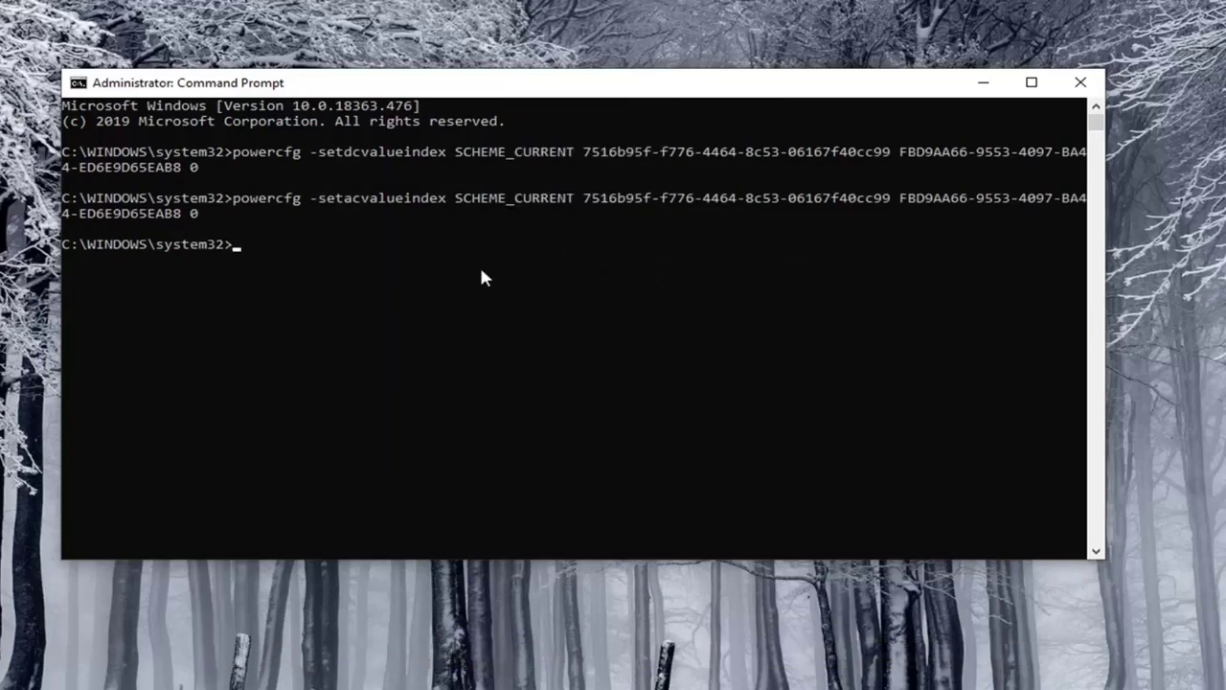